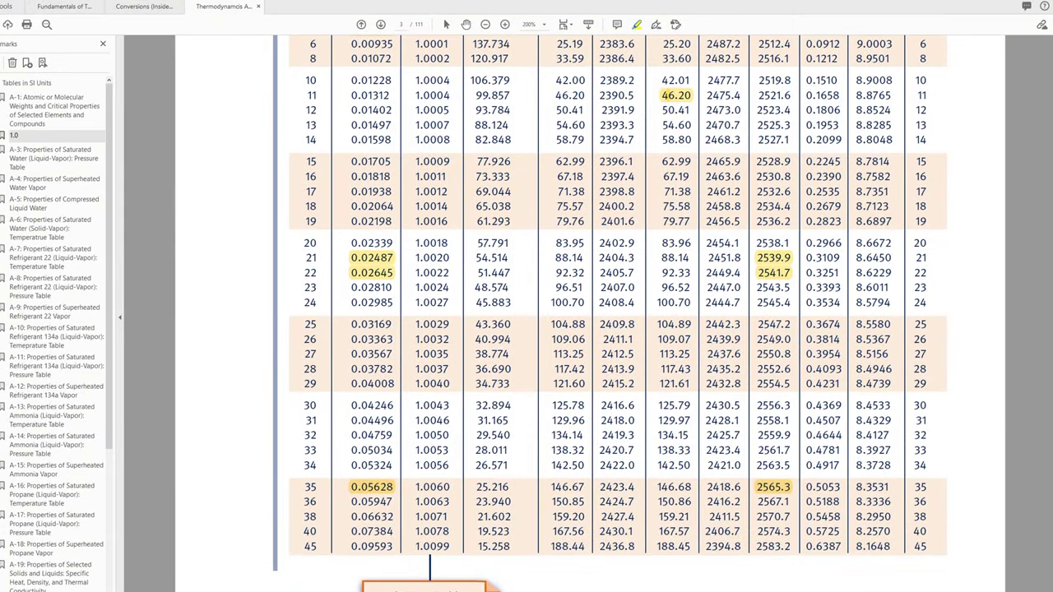
Step: Highlight the 11 °C saturation pressure 0.01312 bar in Table A-2
{"action": "scroll", "coordinate": [639, 313], "scroll_direction": "up", "scroll_amount": 3}
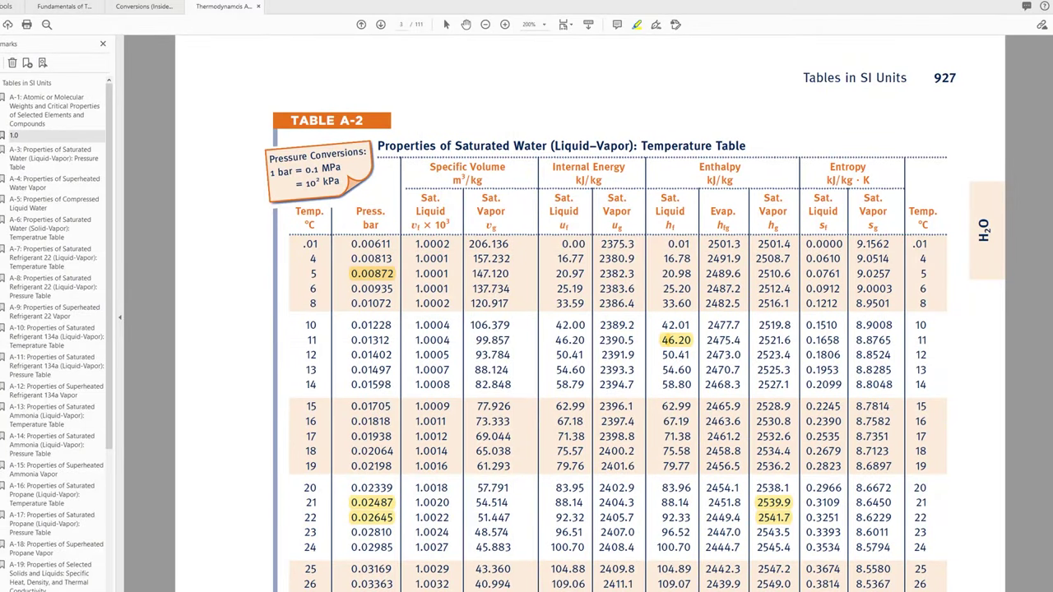
{"action": "mouse_move", "coordinate": [351, 340]}
{"action": "left_mouse_down"}
{"action": "mouse_move", "coordinate": [391, 340]}
{"action": "mouse_move", "coordinate": [393, 355]}
{"action": "left_mouse_up"}
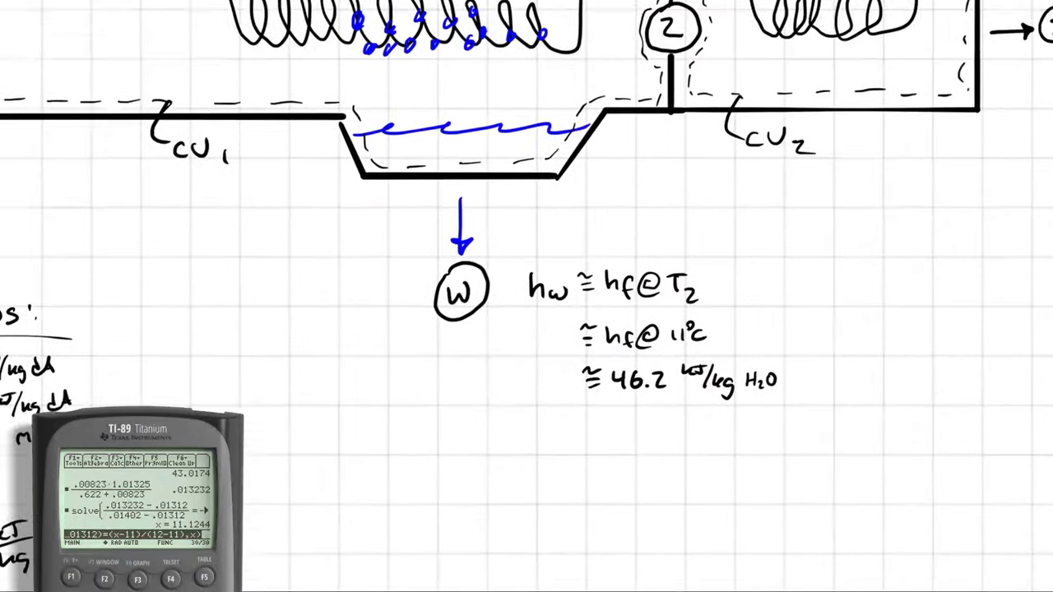
Step: Edit the TI-89 solve() interpolation to compute hf at T2, giving 46.7239
{"action": "scroll", "coordinate": [527, 296], "scroll_direction": "down", "scroll_amount": 3}
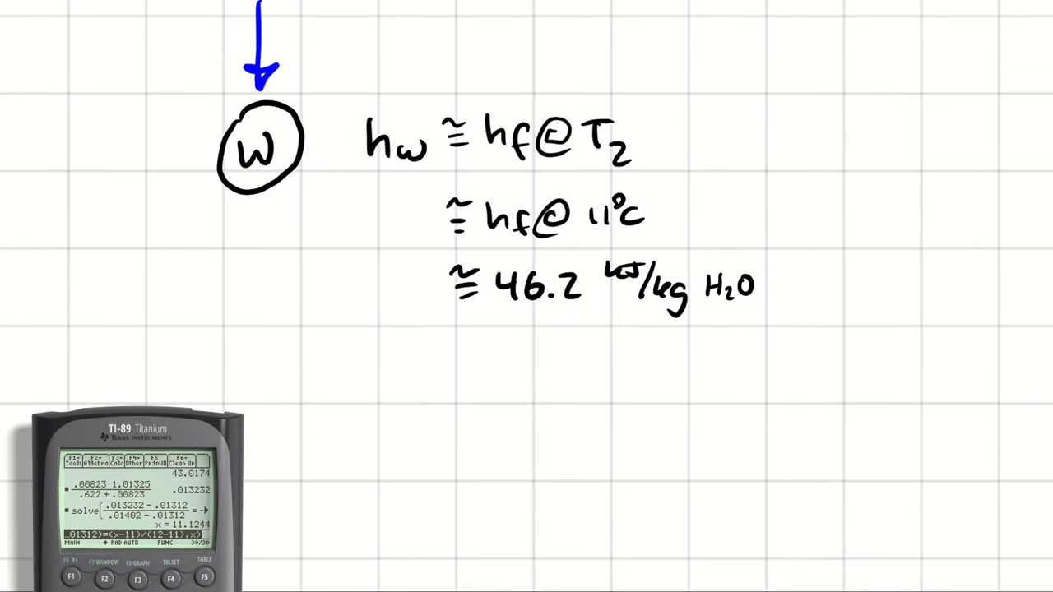
{"action": "key", "text": "Left"}
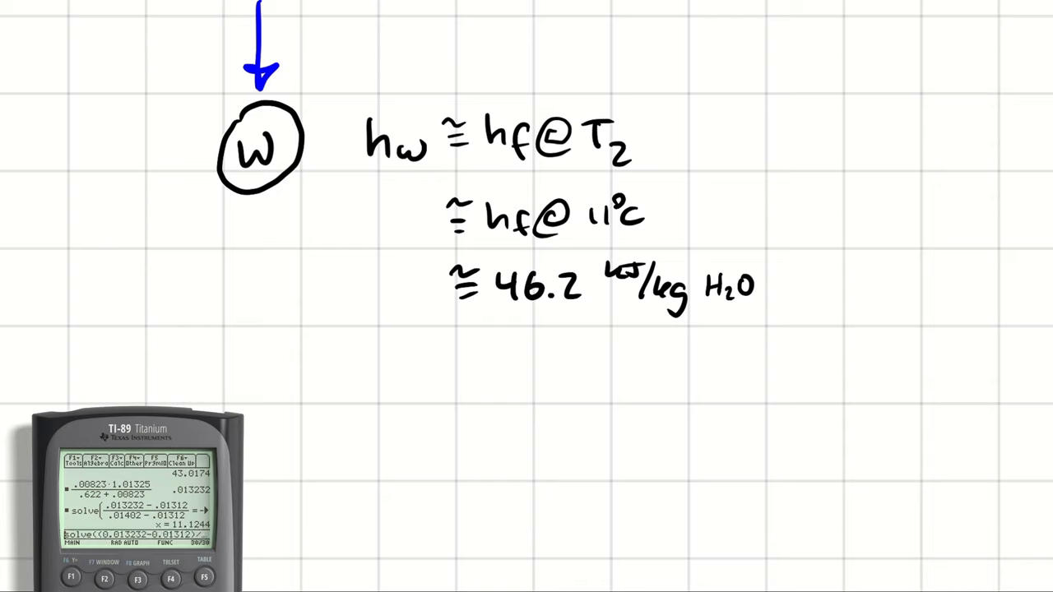
{"action": "key", "text": "Right"}
{"action": "key", "text": "Right"}
{"action": "key", "text": "Right"}
{"action": "key", "text": "Right"}
{"action": "key", "text": "Right"}
{"action": "key", "text": "Right"}
{"action": "key", "text": "Right"}
{"action": "key", "text": "Right"}
{"action": "key", "text": "Right"}
{"action": "key", "text": "Right"}
{"action": "key", "text": "Right"}
{"action": "key", "text": "Right"}
{"action": "key", "text": "Right"}
{"action": "key", "text": "Right"}
{"action": "key", "text": "Right"}
{"action": "key", "text": "Right"}
{"action": "key", "text": "Right"}
{"action": "key", "text": "Right"}
{"action": "key", "text": "Right"}
{"action": "key", "text": "Right"}
{"action": "key", "text": "Right"}
{"action": "key", "text": "Right"}
{"action": "key", "text": "Right"}
{"action": "key", "text": "Right"}
{"action": "key", "text": "Right"}
{"action": "key", "text": "Right"}
{"action": "key", "text": "Right"}
{"action": "key", "text": "Right"}
{"action": "key", "text": "Right"}
{"action": "key", "text": "Right"}
{"action": "key", "text": "Right"}
{"action": "key", "text": "Right"}
{"action": "key", "text": "Right"}
{"action": "key", "text": "Right"}
{"action": "key", "text": "Right"}
{"action": "key", "text": "Right"}
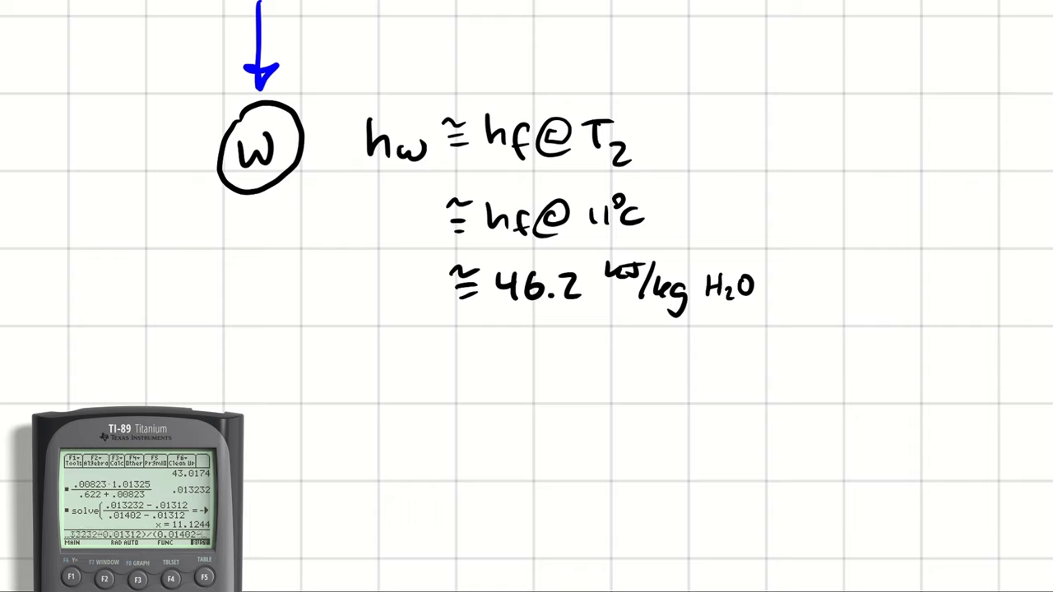
{"action": "key", "text": "Right"}
{"action": "key", "text": "Right"}
{"action": "key", "text": "Right"}
{"action": "key", "text": "Right"}
{"action": "key", "text": "Right"}
{"action": "key", "text": "Right"}
{"action": "key", "text": "Right"}
{"action": "key", "text": "Right"}
{"action": "key", "text": "Right"}
{"action": "key", "text": "Right"}
{"action": "key", "text": "Right"}
{"action": "key", "text": "Right"}
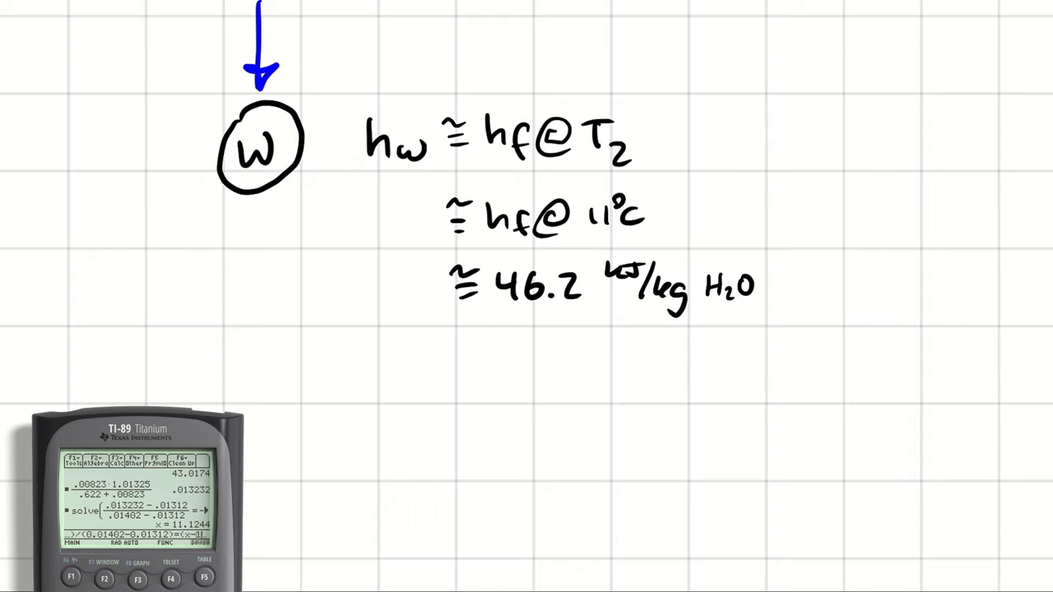
{"action": "key", "text": "Right"}
{"action": "key", "text": "Right"}
{"action": "key", "text": "Right"}
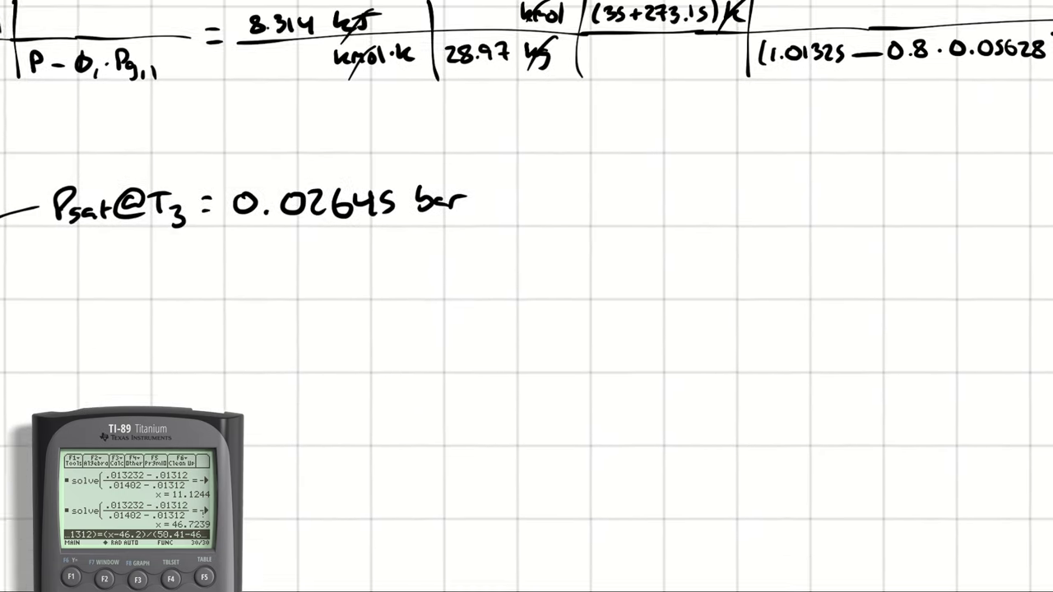
Step: Pan the notes page to the area beneath T2 = 11.1244 °C
{"action": "scroll", "coordinate": [526, 296], "scroll_direction": "up", "scroll_amount": 10}
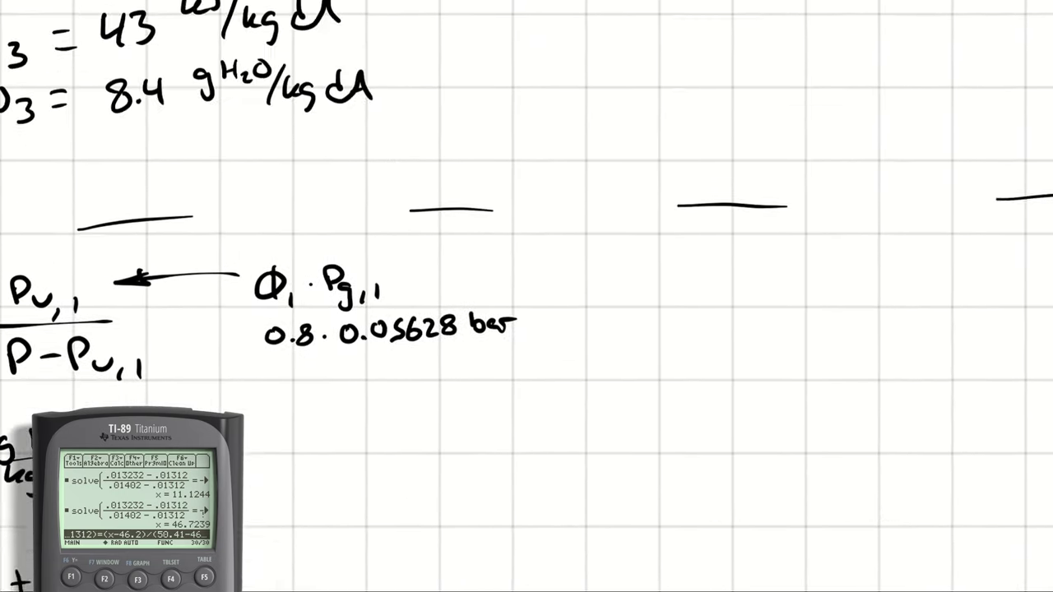
{"action": "scroll", "coordinate": [526, 296], "scroll_direction": "up", "scroll_amount": 10}
{"action": "scroll", "coordinate": [526, 296], "scroll_direction": "right", "scroll_amount": 10}
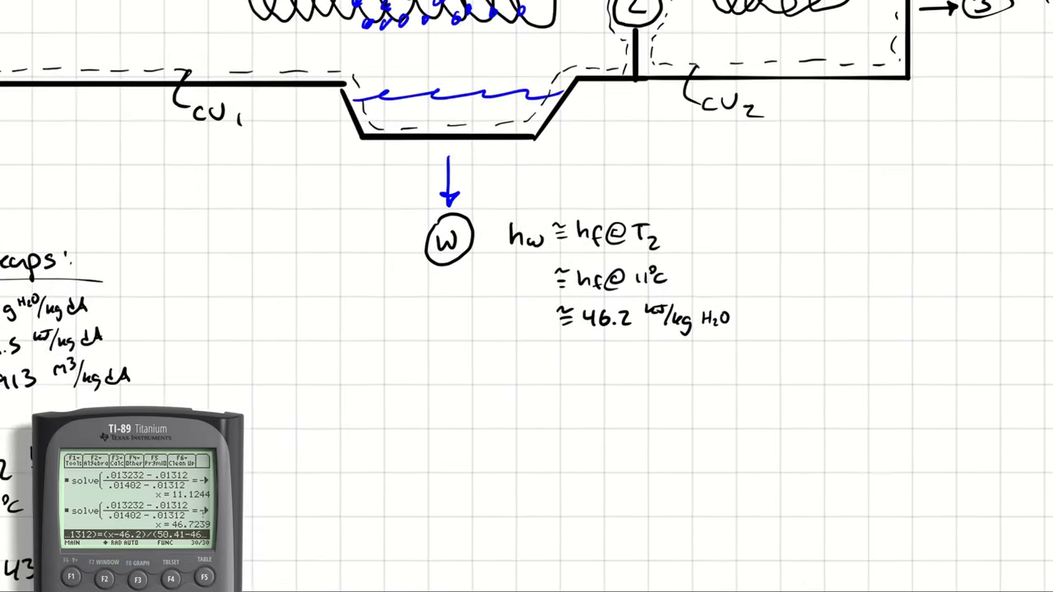
{"action": "scroll", "coordinate": [526, 296], "scroll_direction": "down", "scroll_amount": 3}
{"action": "scroll", "coordinate": [527, 296], "scroll_direction": "left", "scroll_amount": 5}
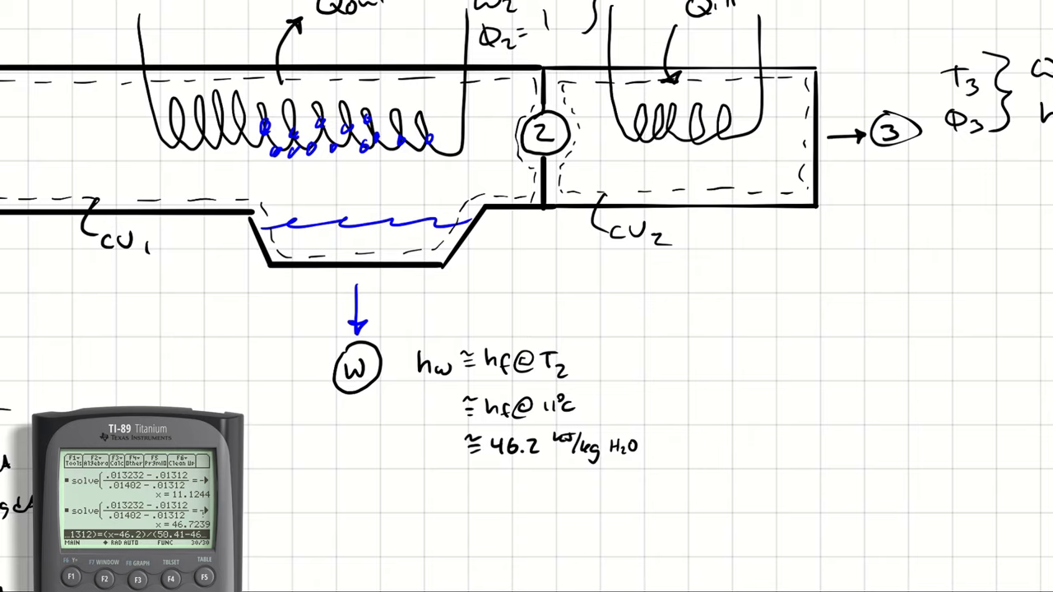
{"action": "scroll", "coordinate": [527, 296], "scroll_direction": "down", "scroll_amount": 15}
{"action": "scroll", "coordinate": [526, 297], "scroll_direction": "right", "scroll_amount": 5}
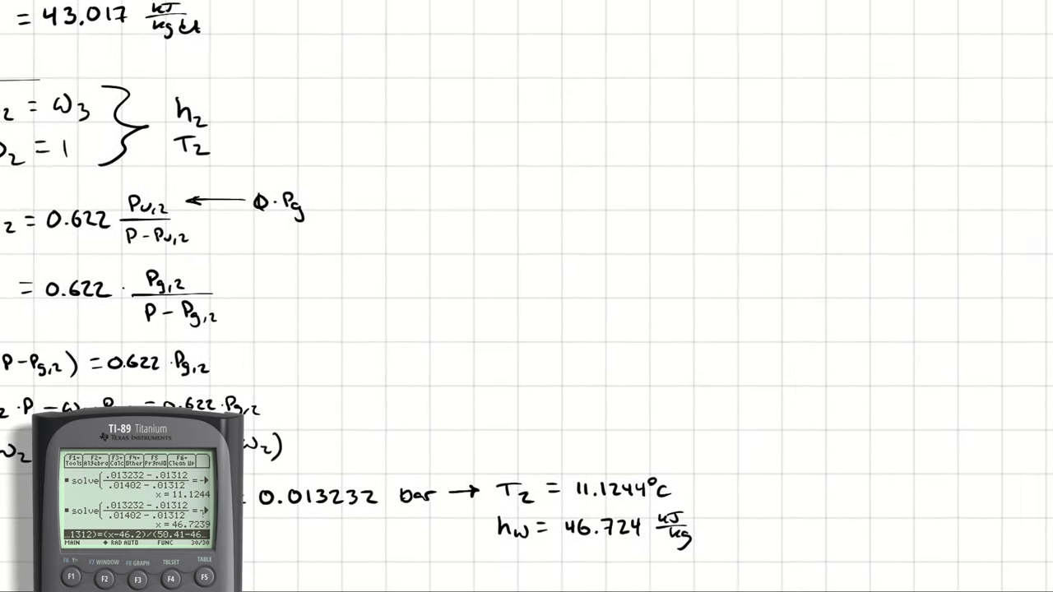
{"action": "scroll", "coordinate": [526, 296], "scroll_direction": "left", "scroll_amount": 10}
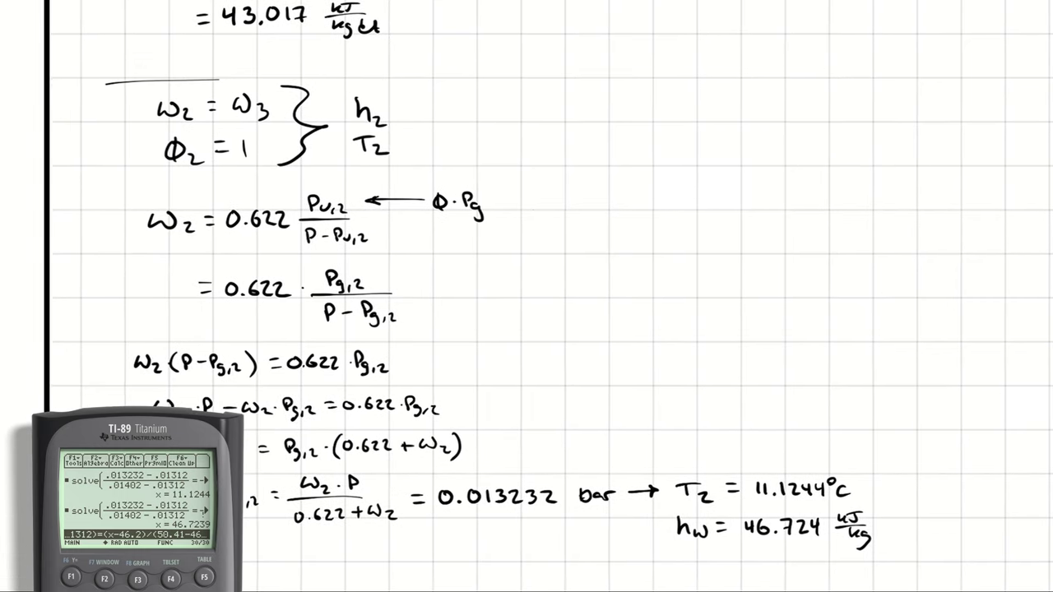
{"action": "scroll", "coordinate": [526, 296], "scroll_direction": "up", "scroll_amount": 3}
{"action": "scroll", "coordinate": [526, 296], "scroll_direction": "right", "scroll_amount": 8}
{"action": "scroll", "coordinate": [527, 296], "scroll_direction": "down", "scroll_amount": 3}
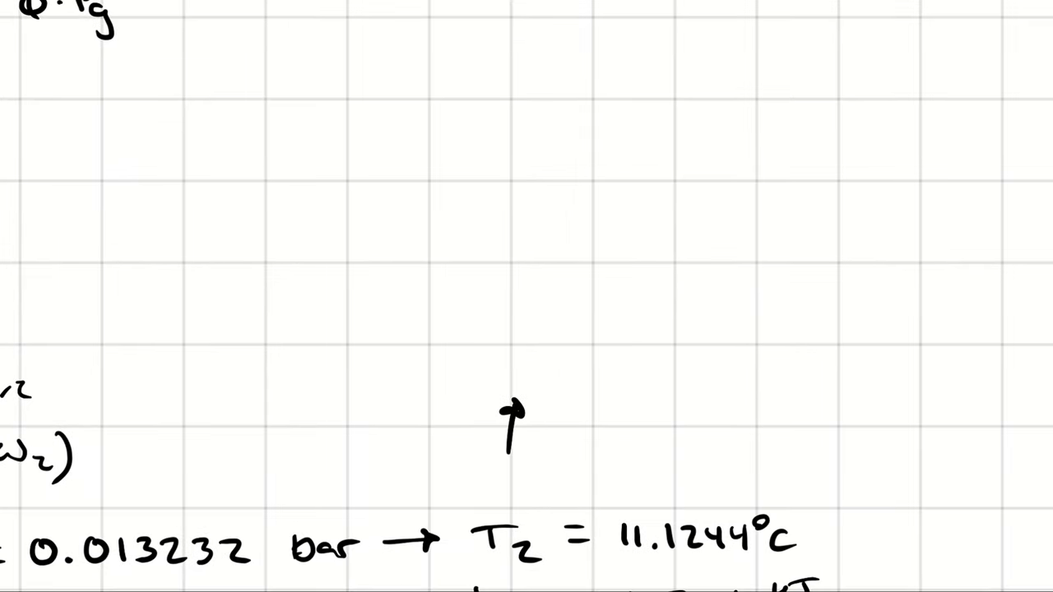
Step: Handwrite the start of the enthalpy equation: h2 = cp,air·T2
{"action": "mouse_move", "coordinate": [529, 371]}
{"action": "left_mouse_down"}
{"action": "mouse_move", "coordinate": [541, 391]}
{"action": "mouse_move", "coordinate": [559, 393]}
{"action": "left_mouse_up"}
{"action": "left_click", "coordinate": [569, 376]}
{"action": "left_click_drag", "start_coordinate": [557, 319], "coordinate": [574, 321]}
{"action": "left_click_drag", "start_coordinate": [560, 333], "coordinate": [581, 335]}
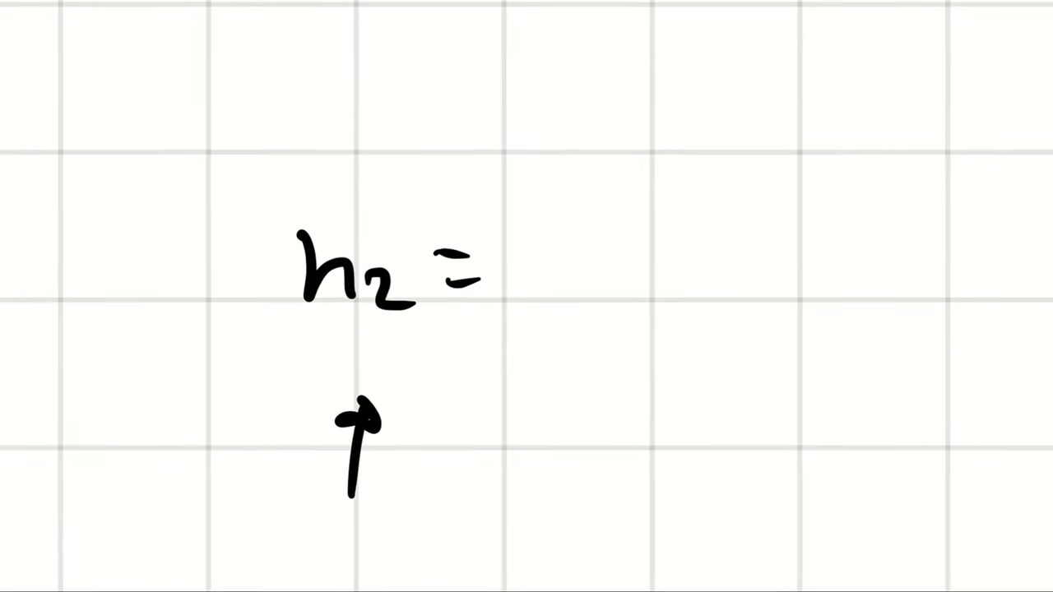
{"action": "left_click_drag", "start_coordinate": [557, 247], "coordinate": [557, 306]}
{"action": "left_click_drag", "start_coordinate": [567, 261], "coordinate": [573, 284]}
{"action": "mouse_move", "coordinate": [603, 273]}
{"action": "left_mouse_down"}
{"action": "mouse_move", "coordinate": [597, 301]}
{"action": "mouse_move", "coordinate": [639, 282]}
{"action": "left_mouse_up"}
{"action": "mouse_move", "coordinate": [648, 266]}
{"action": "left_mouse_down"}
{"action": "mouse_move", "coordinate": [672, 279]}
{"action": "mouse_move", "coordinate": [691, 256]}
{"action": "left_mouse_up"}
{"action": "left_click", "coordinate": [646, 250]}
{"action": "left_click", "coordinate": [735, 252]}
{"action": "left_click_drag", "start_coordinate": [740, 233], "coordinate": [791, 230]}
{"action": "mouse_move", "coordinate": [768, 233]}
{"action": "left_mouse_down"}
{"action": "mouse_move", "coordinate": [774, 263]}
{"action": "mouse_move", "coordinate": [816, 260]}
{"action": "mouse_move", "coordinate": [836, 283]}
{"action": "left_mouse_up"}
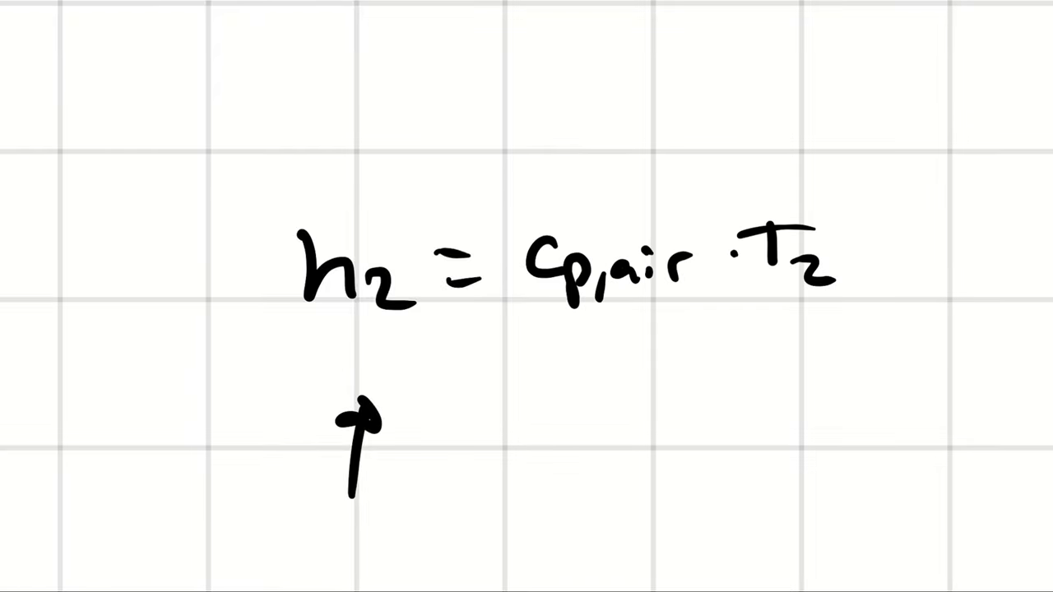
Step: Add the + ω2·hg,2 term and draw an arrow pointing to hg,2
{"action": "left_click_drag", "start_coordinate": [589, 238], "coordinate": [587, 271]}
{"action": "mouse_move", "coordinate": [576, 258]}
{"action": "left_mouse_down"}
{"action": "mouse_move", "coordinate": [610, 256]}
{"action": "mouse_move", "coordinate": [644, 263]}
{"action": "mouse_move", "coordinate": [694, 244]}
{"action": "mouse_move", "coordinate": [736, 278]}
{"action": "left_mouse_up"}
{"action": "left_click", "coordinate": [756, 250]}
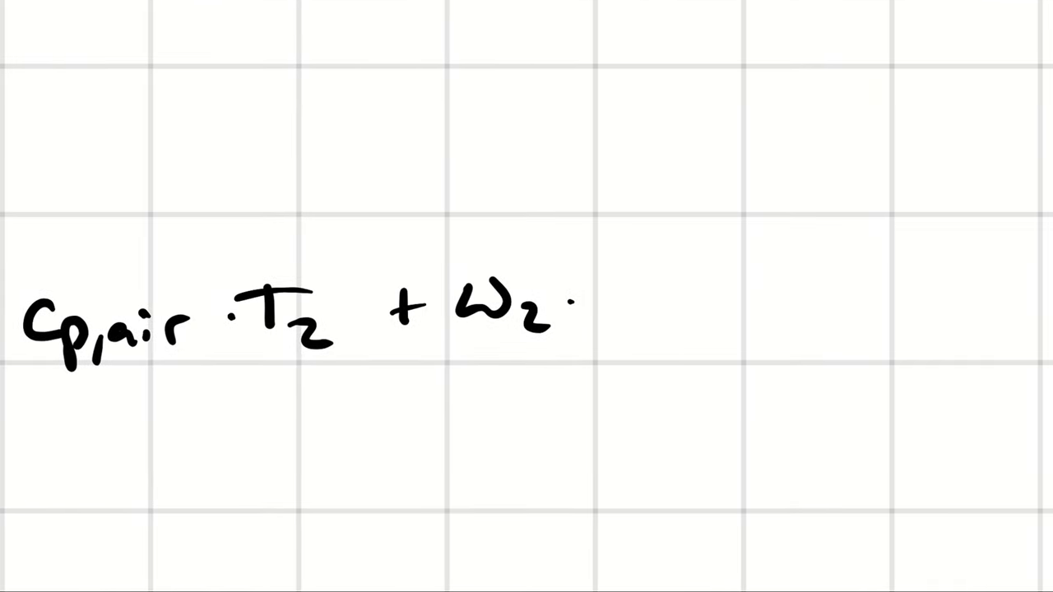
{"action": "mouse_move", "coordinate": [608, 265]}
{"action": "left_mouse_down"}
{"action": "mouse_move", "coordinate": [640, 309]}
{"action": "mouse_move", "coordinate": [643, 345]}
{"action": "left_mouse_up"}
{"action": "mouse_move", "coordinate": [686, 307]}
{"action": "left_mouse_down"}
{"action": "mouse_move", "coordinate": [681, 327]}
{"action": "mouse_move", "coordinate": [747, 314]}
{"action": "left_mouse_up"}
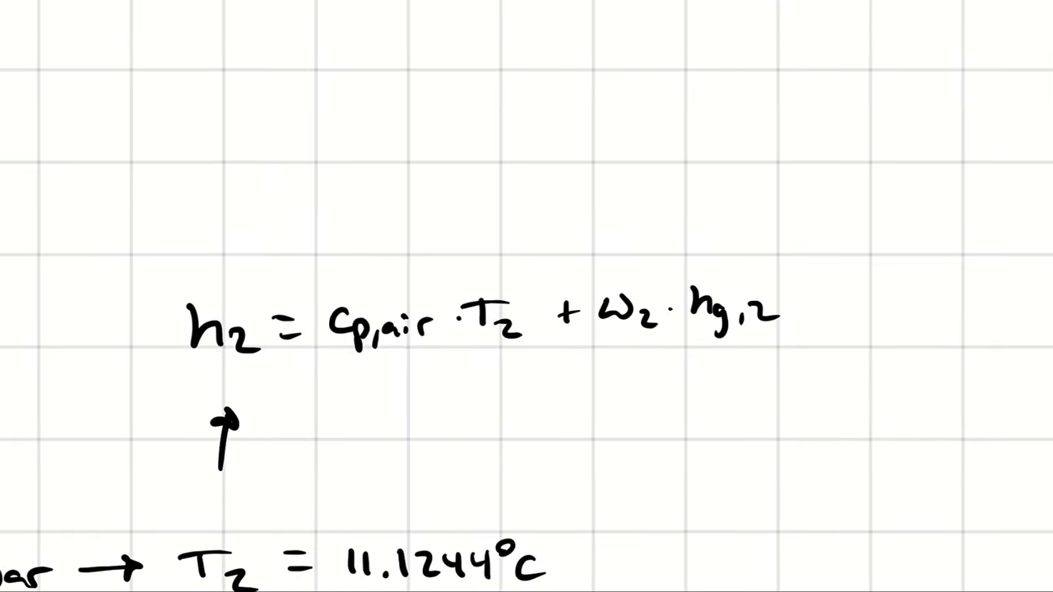
{"action": "mouse_move", "coordinate": [276, 246]}
{"action": "left_mouse_down"}
{"action": "mouse_move", "coordinate": [303, 246]}
{"action": "mouse_move", "coordinate": [310, 271]}
{"action": "left_mouse_up"}
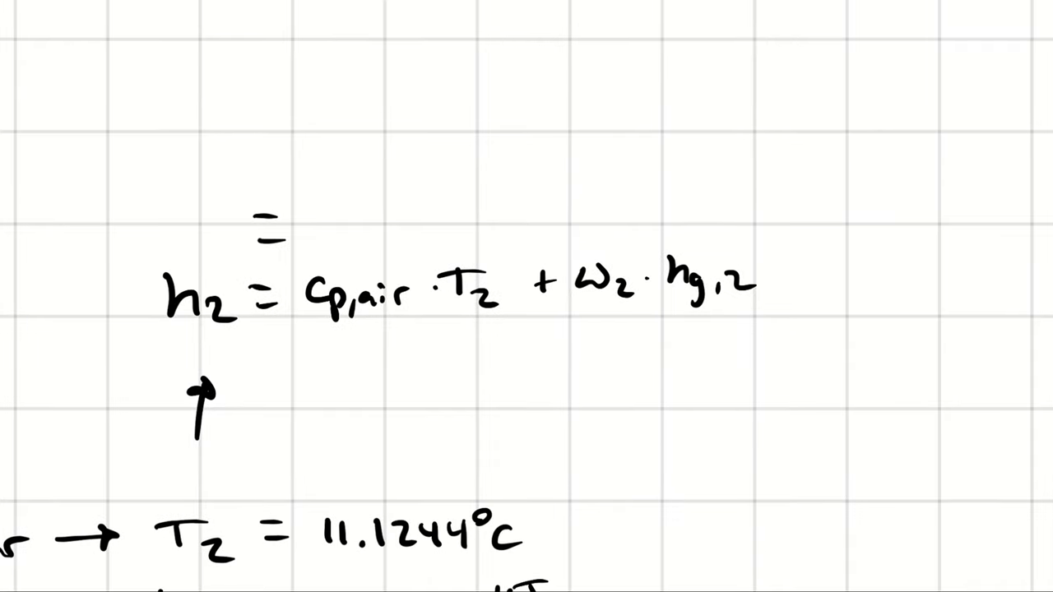
{"action": "mouse_move", "coordinate": [709, 329]}
{"action": "left_mouse_down"}
{"action": "mouse_move", "coordinate": [755, 355]}
{"action": "mouse_move", "coordinate": [717, 346]}
{"action": "left_mouse_up"}
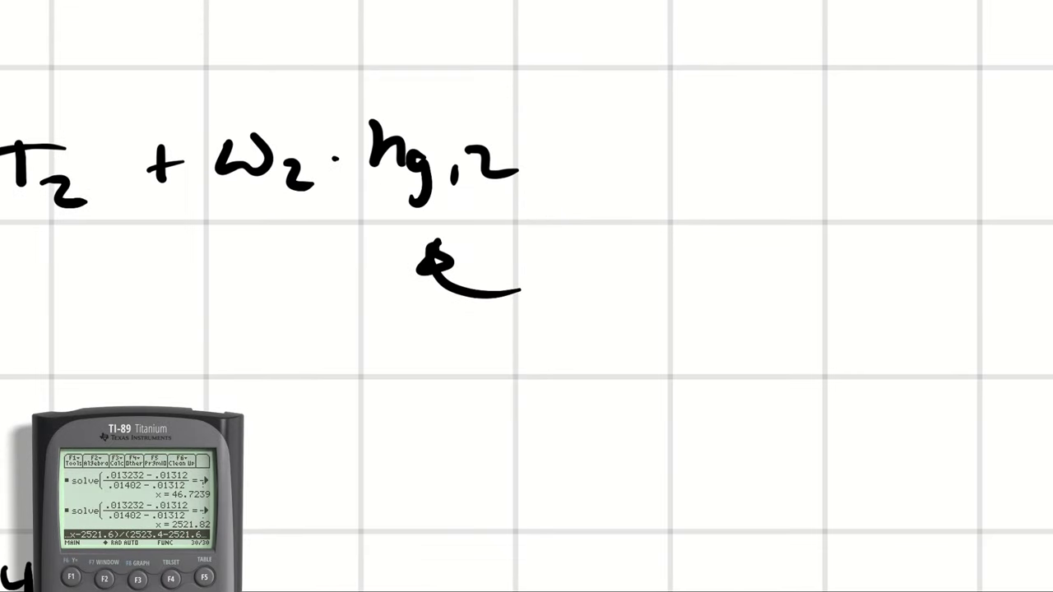
Step: Write hg,2 = 2521.82 kJ/kg beside the arrow
{"action": "left_click_drag", "start_coordinate": [558, 256], "coordinate": [594, 306]}
{"action": "mouse_move", "coordinate": [605, 254]}
{"action": "left_mouse_down"}
{"action": "mouse_move", "coordinate": [676, 271]}
{"action": "mouse_move", "coordinate": [707, 309]}
{"action": "mouse_move", "coordinate": [799, 263]}
{"action": "mouse_move", "coordinate": [850, 308]}
{"action": "left_mouse_up"}
{"action": "mouse_move", "coordinate": [896, 246]}
{"action": "left_mouse_down"}
{"action": "mouse_move", "coordinate": [928, 279]}
{"action": "mouse_move", "coordinate": [945, 280]}
{"action": "left_mouse_up"}
{"action": "left_click_drag", "start_coordinate": [872, 293], "coordinate": [989, 285]}
{"action": "left_click_drag", "start_coordinate": [897, 298], "coordinate": [926, 329]}
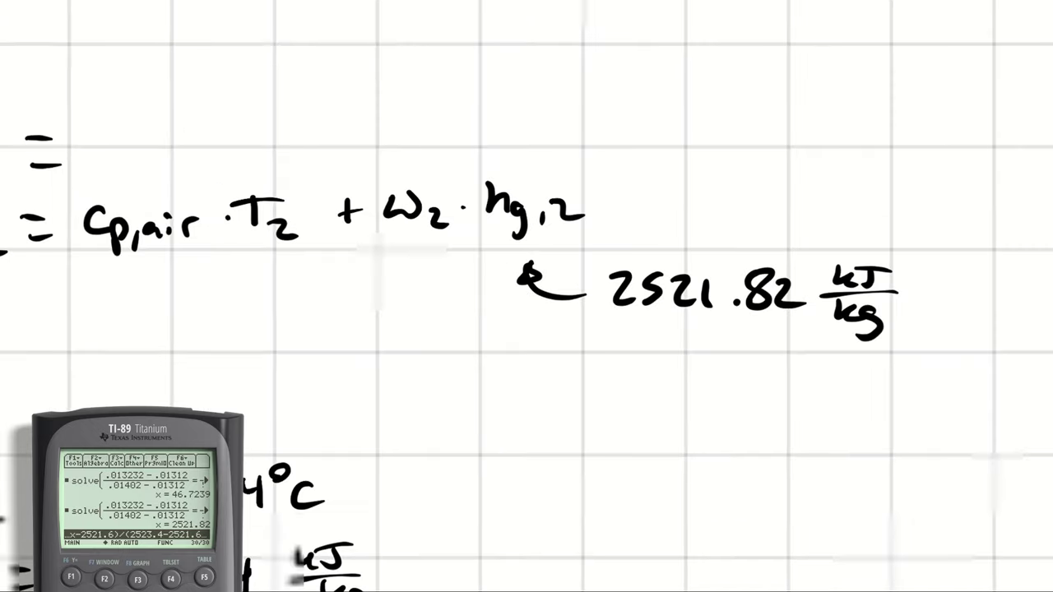